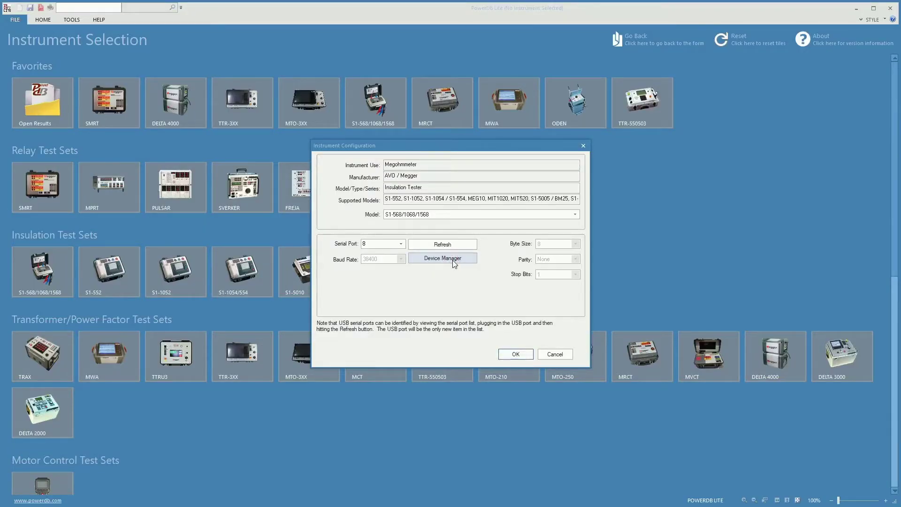
Check in Device Manager that the Megger Device appears under Ports (COM & LPT) on COM8, then close it
left_click(453, 260)
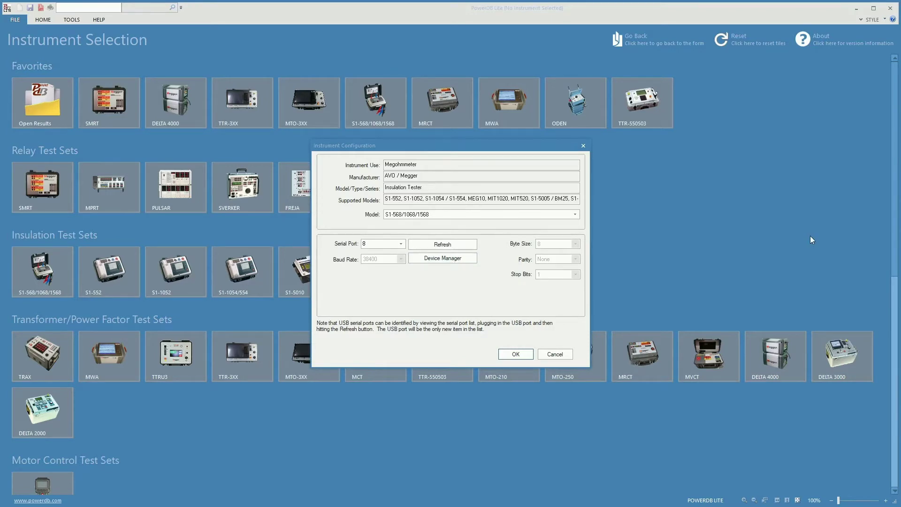
left_click_drag(832, 106, 726, 87)
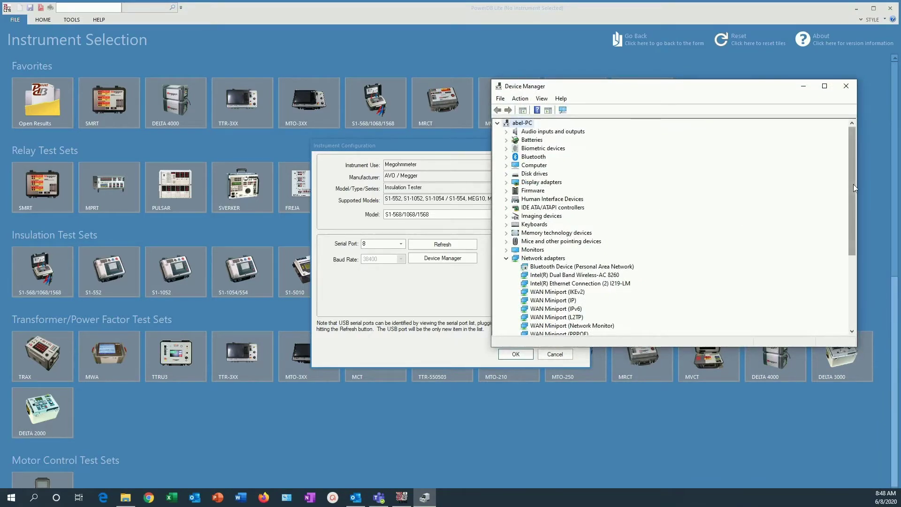
left_click_drag(854, 184, 852, 279)
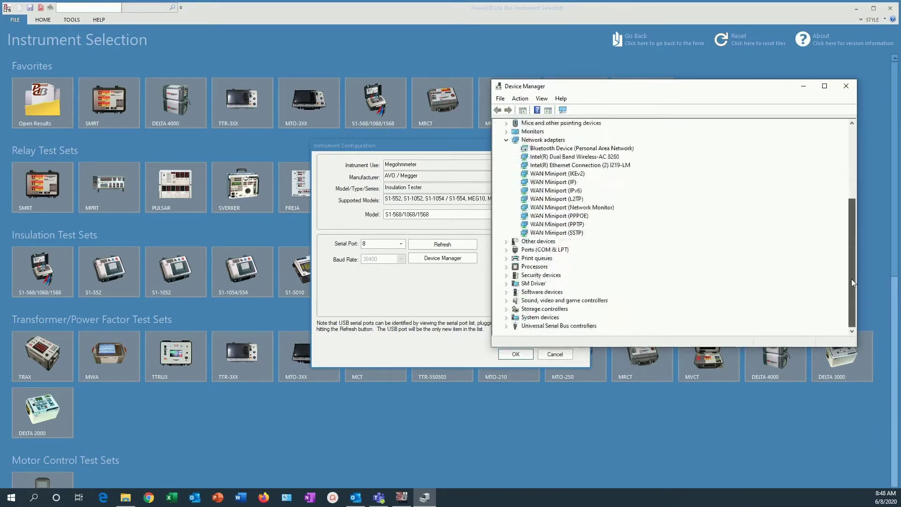
left_click(507, 250)
left_click(527, 265)
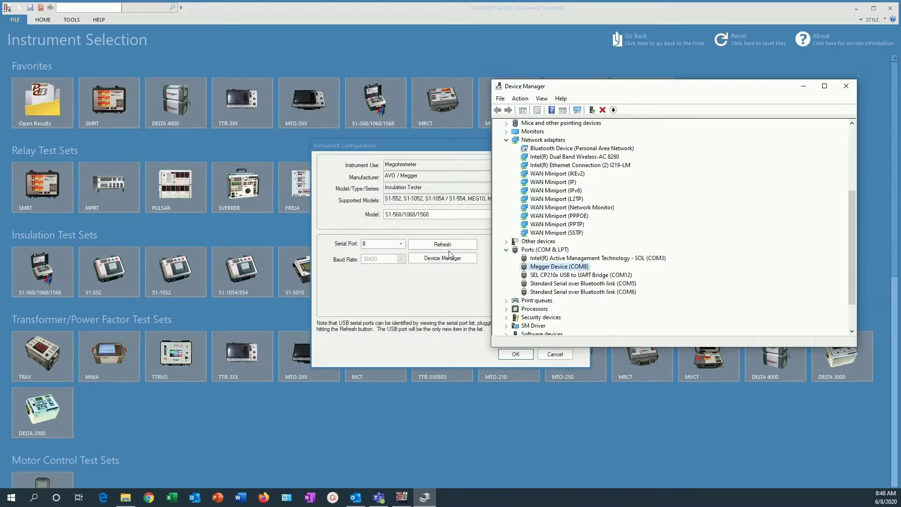
left_click(846, 86)
Accept the instrument configuration and open a new IR TEST - 60010 Insulation Resistance form
left_click(515, 355)
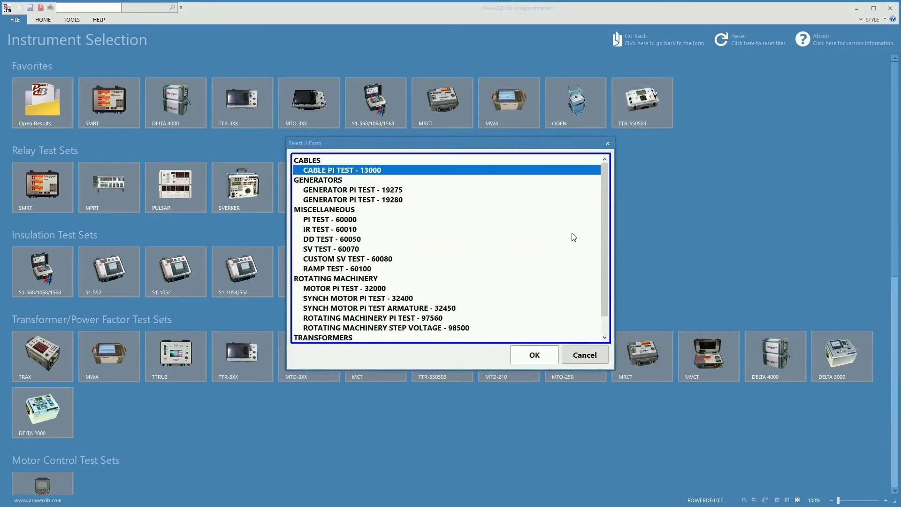
scroll(604, 237, "down", 1)
scroll(601, 202, "up", 1)
left_click(329, 230)
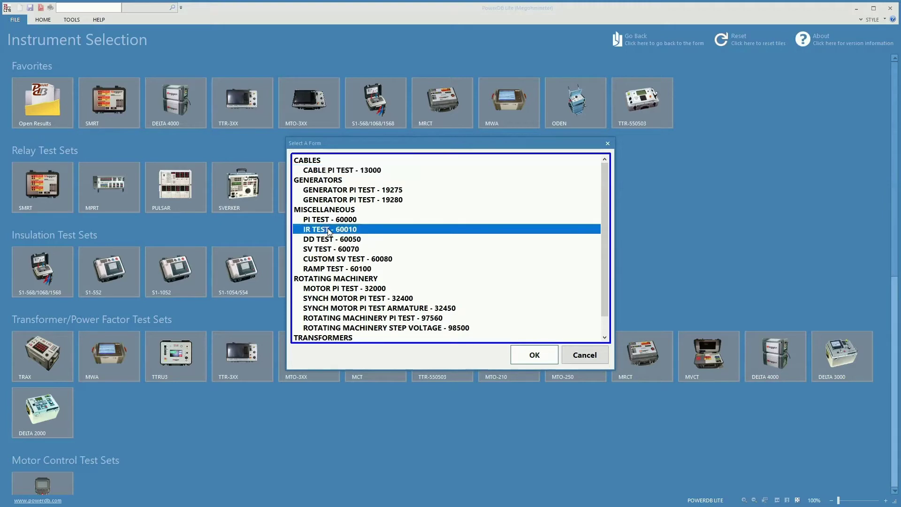
left_click(535, 354)
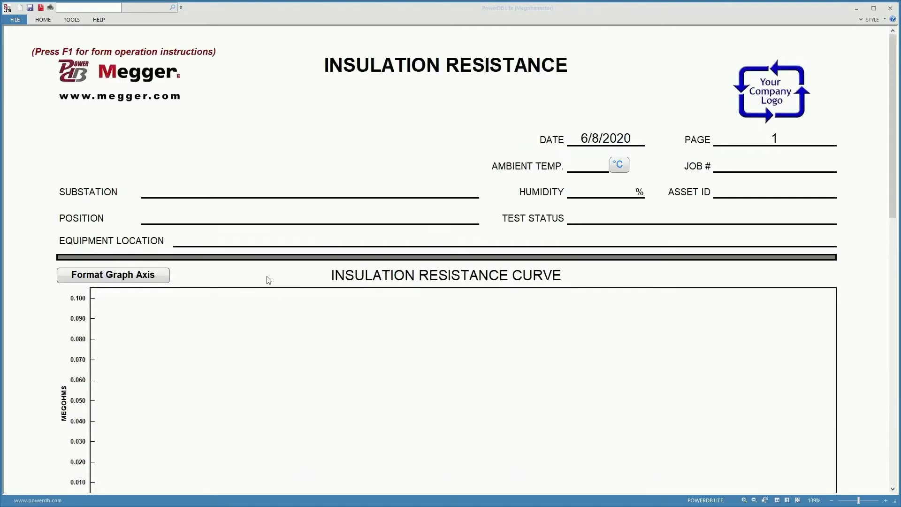
Set the READING (megohms) column to Remote Ctrl and choose Step Voltage in Advanced Control
scroll(269, 281, "down", 10)
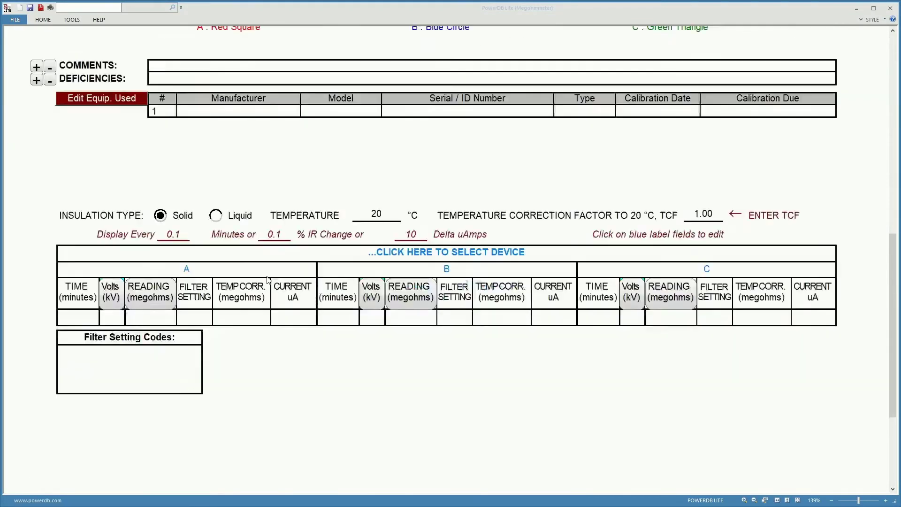
scroll(269, 281, "down", 1)
left_click(160, 266)
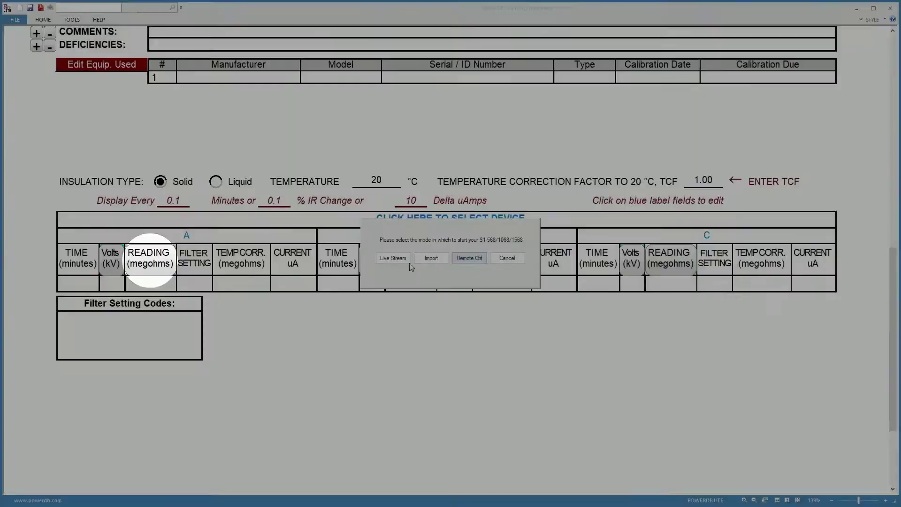
left_click(469, 259)
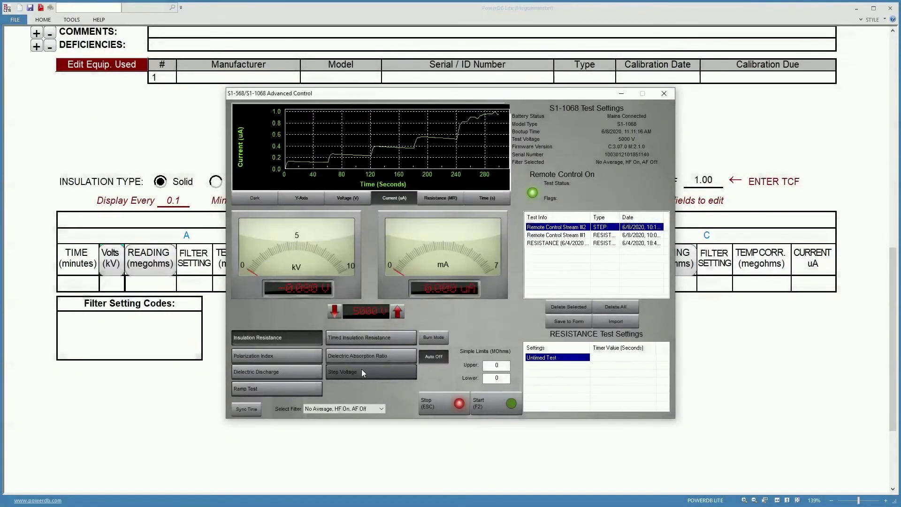
left_click(362, 369)
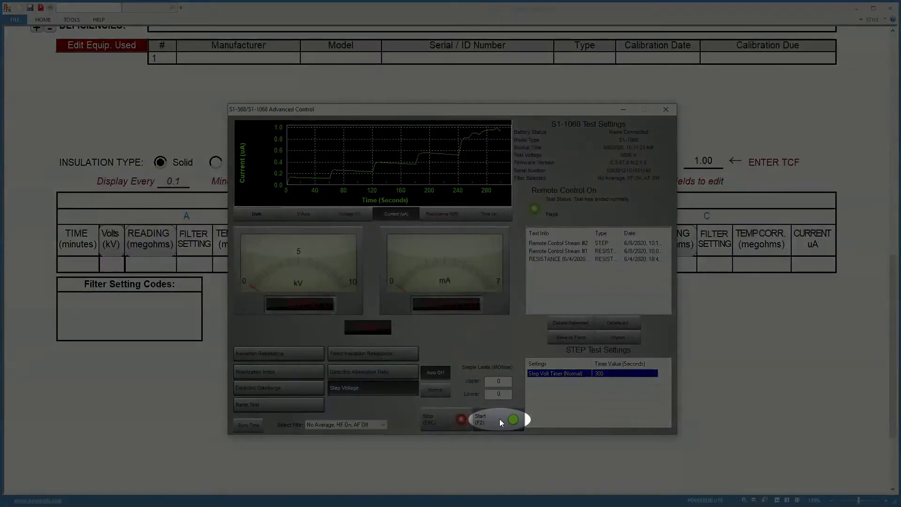
Run the 300-second step voltage test to completion, then choose Insulation Resistance mode
left_click(500, 419)
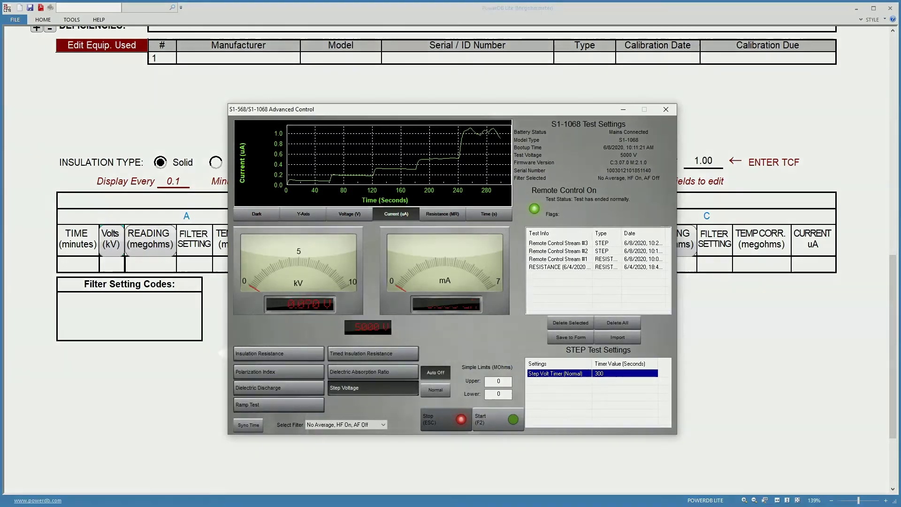
left_click(258, 352)
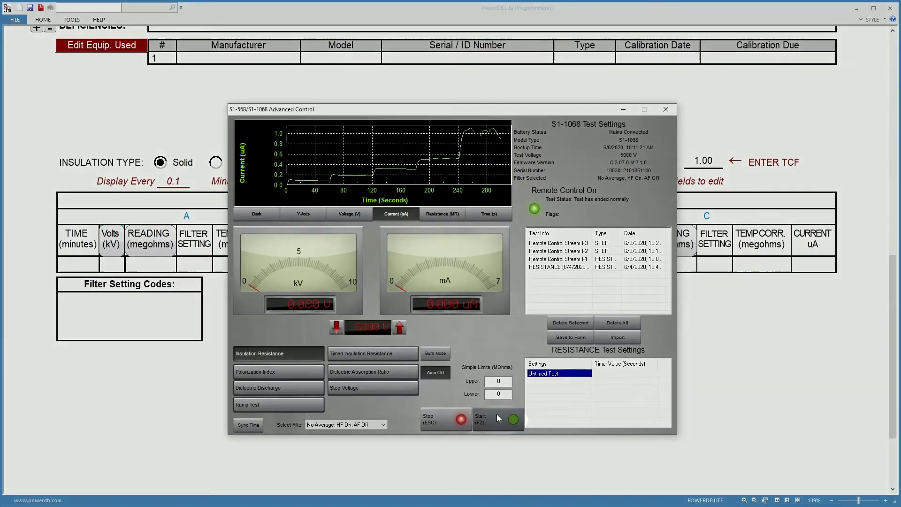
Start an untimed 5000 V insulation resistance test and stop it after about 32 seconds
left_click(497, 414)
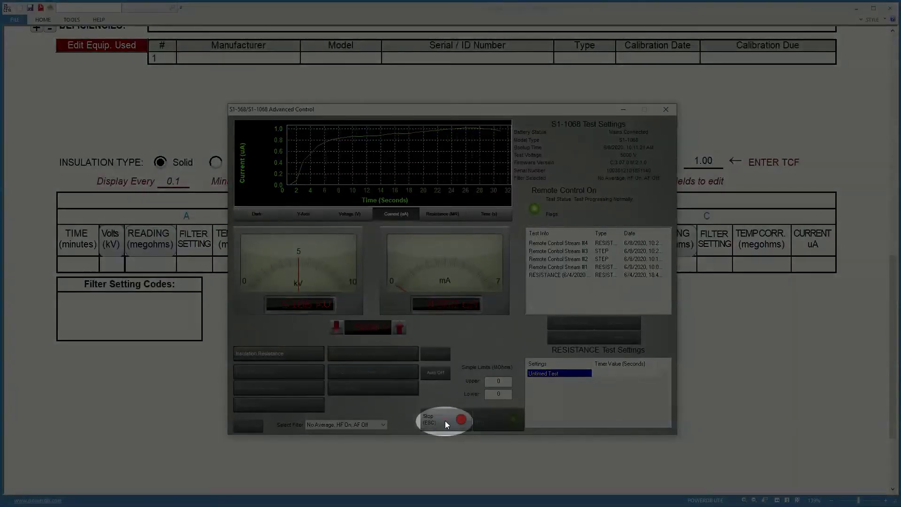
left_click(445, 420)
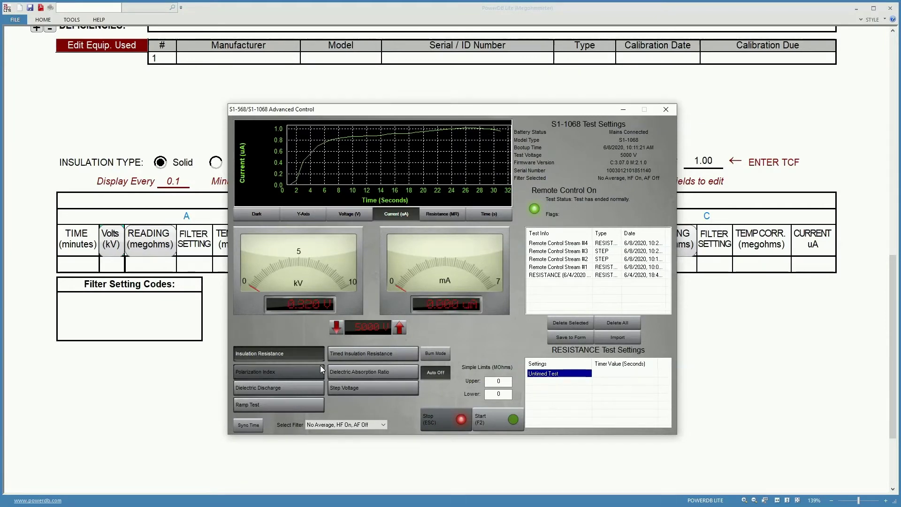
Choose Timed Insulation Resistance, set the IR(t)1 timer to 60 seconds, and start the 5000 V test
left_click(367, 354)
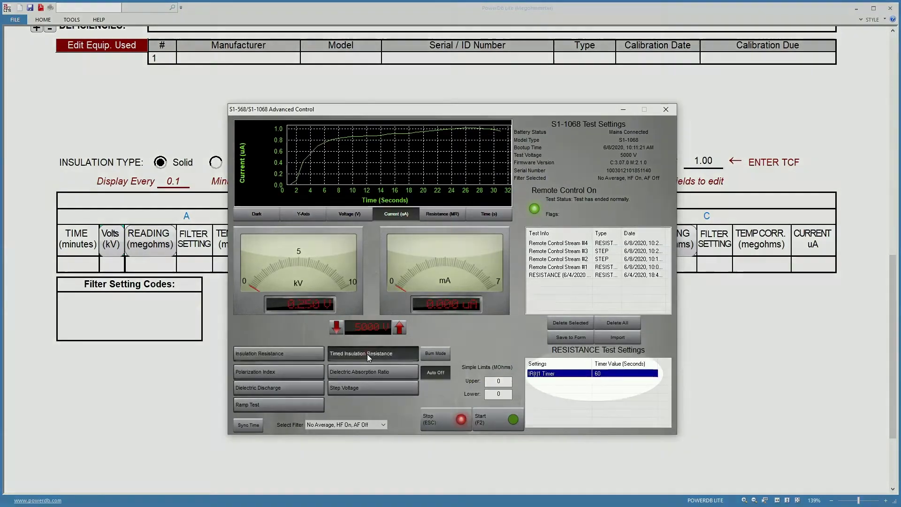
left_click(602, 374)
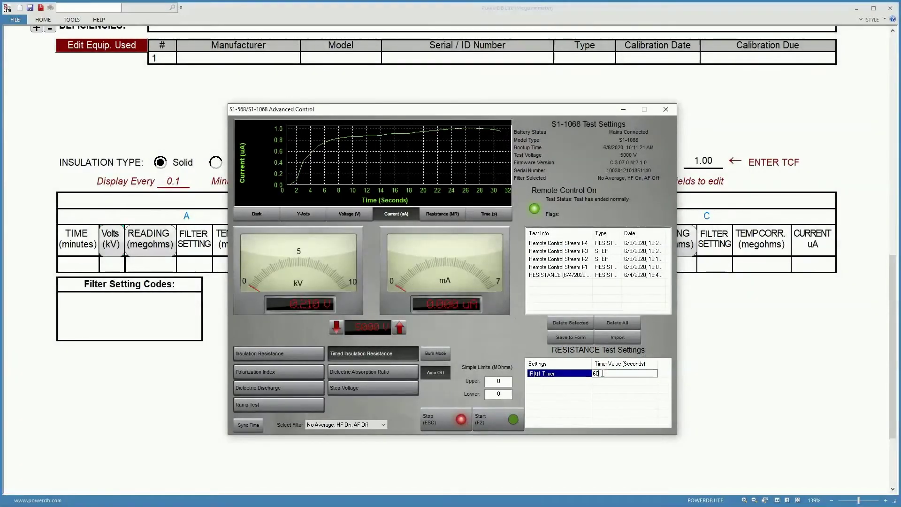
left_click(650, 371)
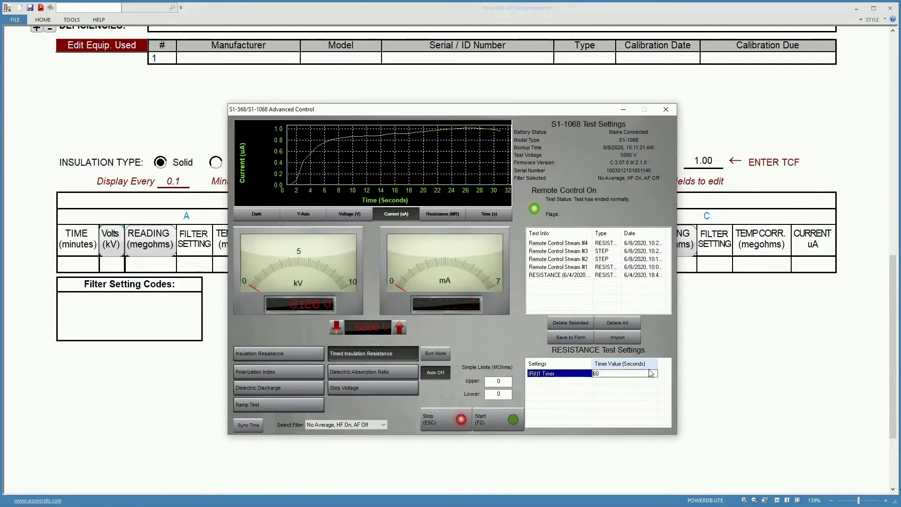
key("BackSpace")
key("BackSpace")
type("0")
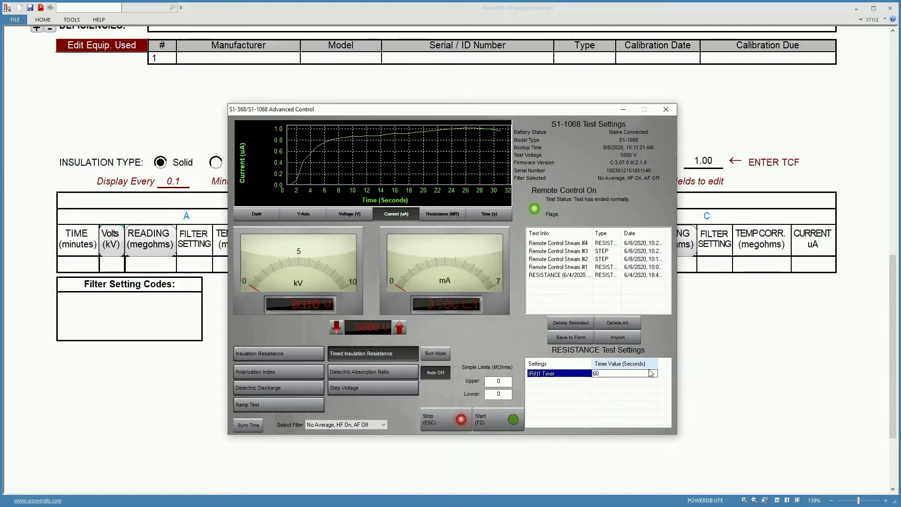
type("6")
left_click(502, 416)
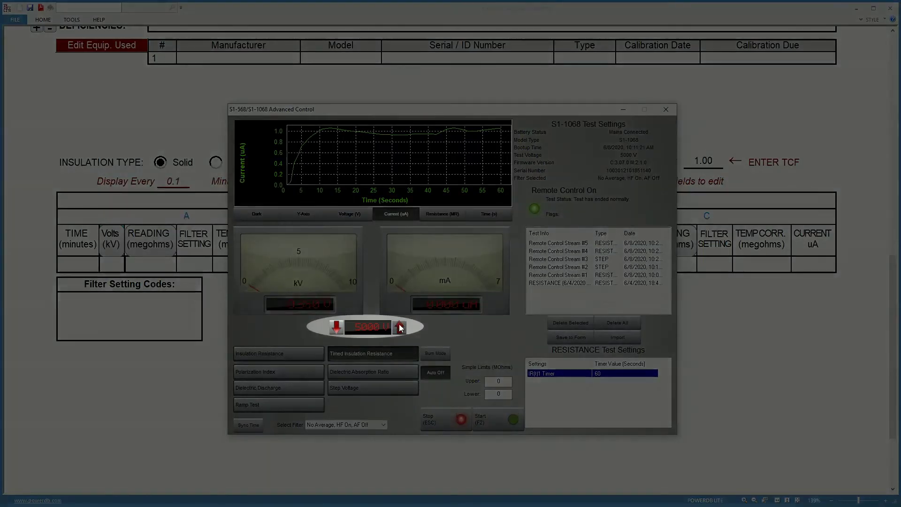
Set the test voltage to 10000 V and run the timed test as Remote Control Stream #6
left_click(400, 326)
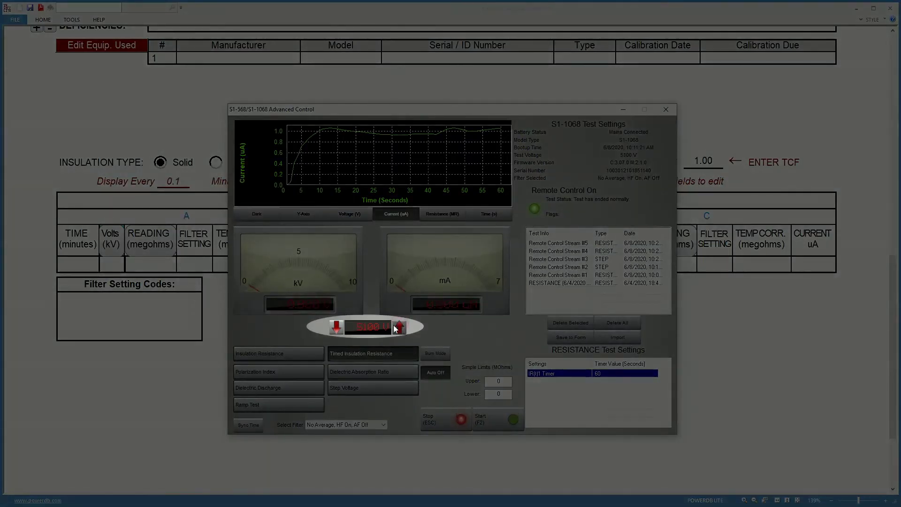
left_click(360, 327)
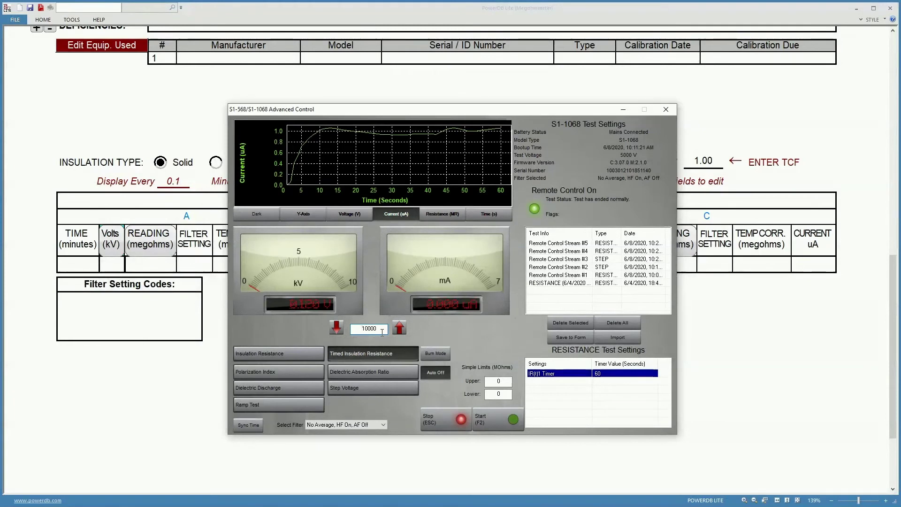
left_click(497, 415)
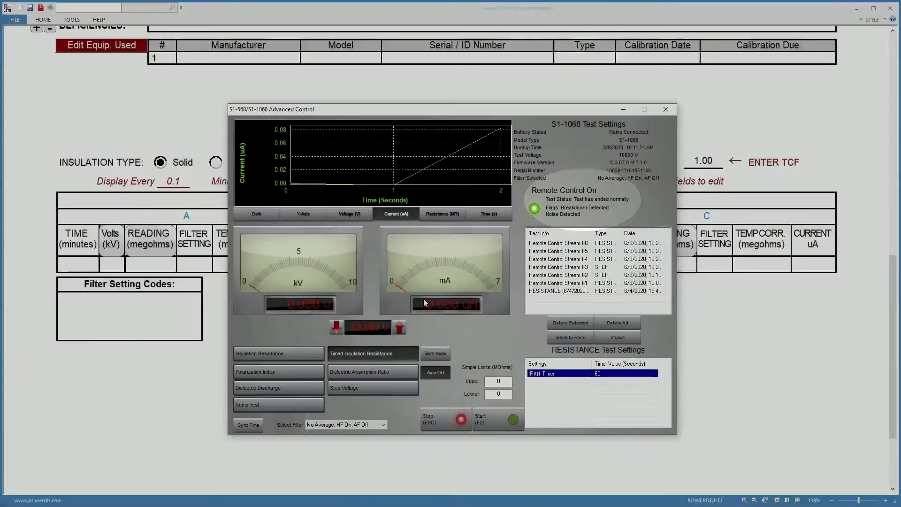
Select Remote Control Stream #5 in the Test Info list and save its readings to the form
scroll(369, 324, "down", 6)
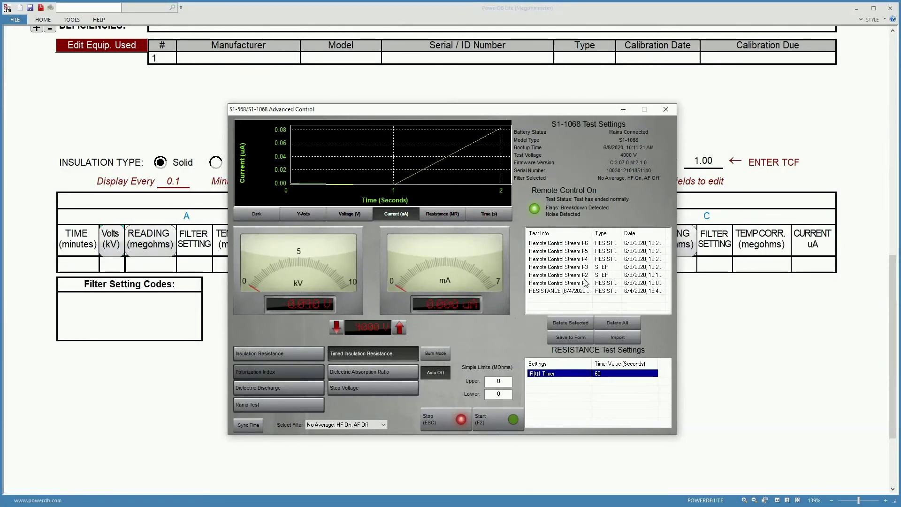
left_click(584, 267)
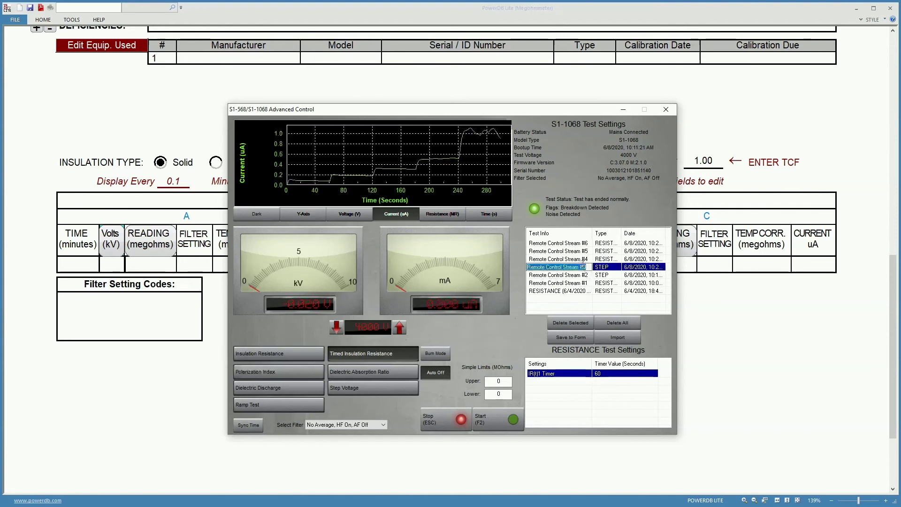
left_click(559, 251)
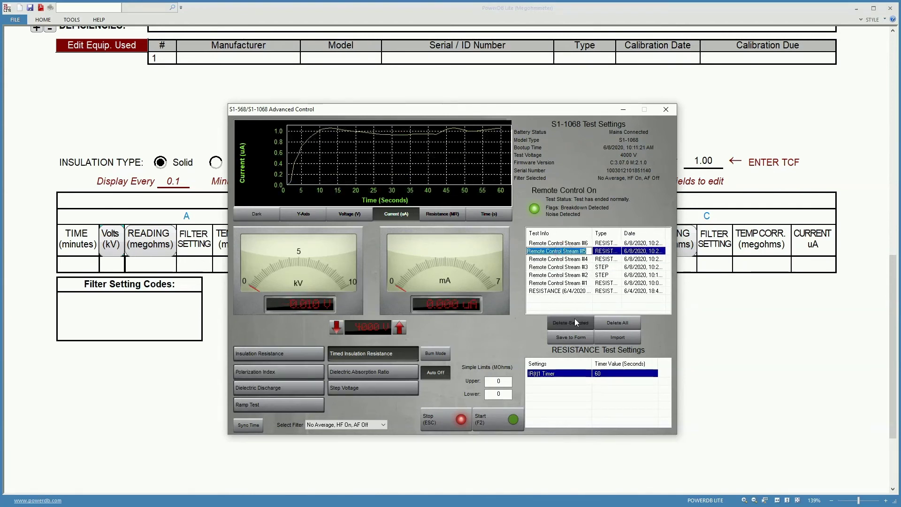
left_click(575, 338)
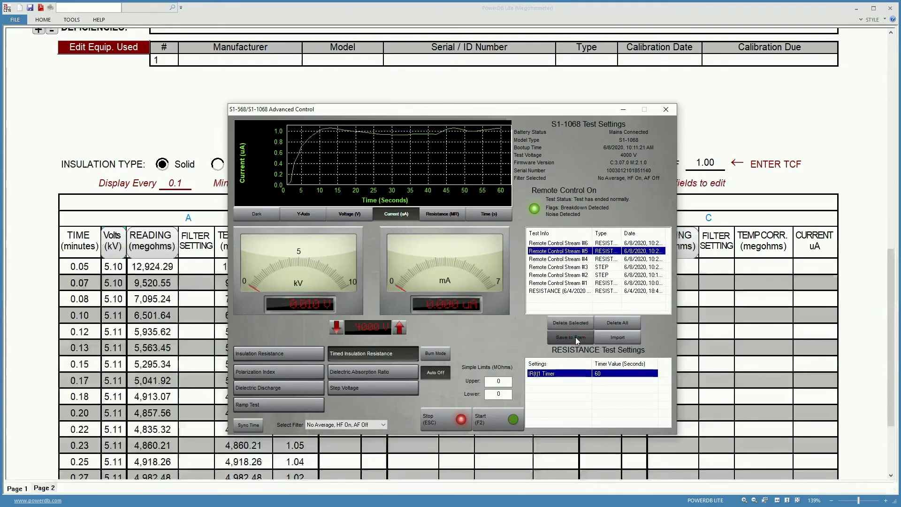